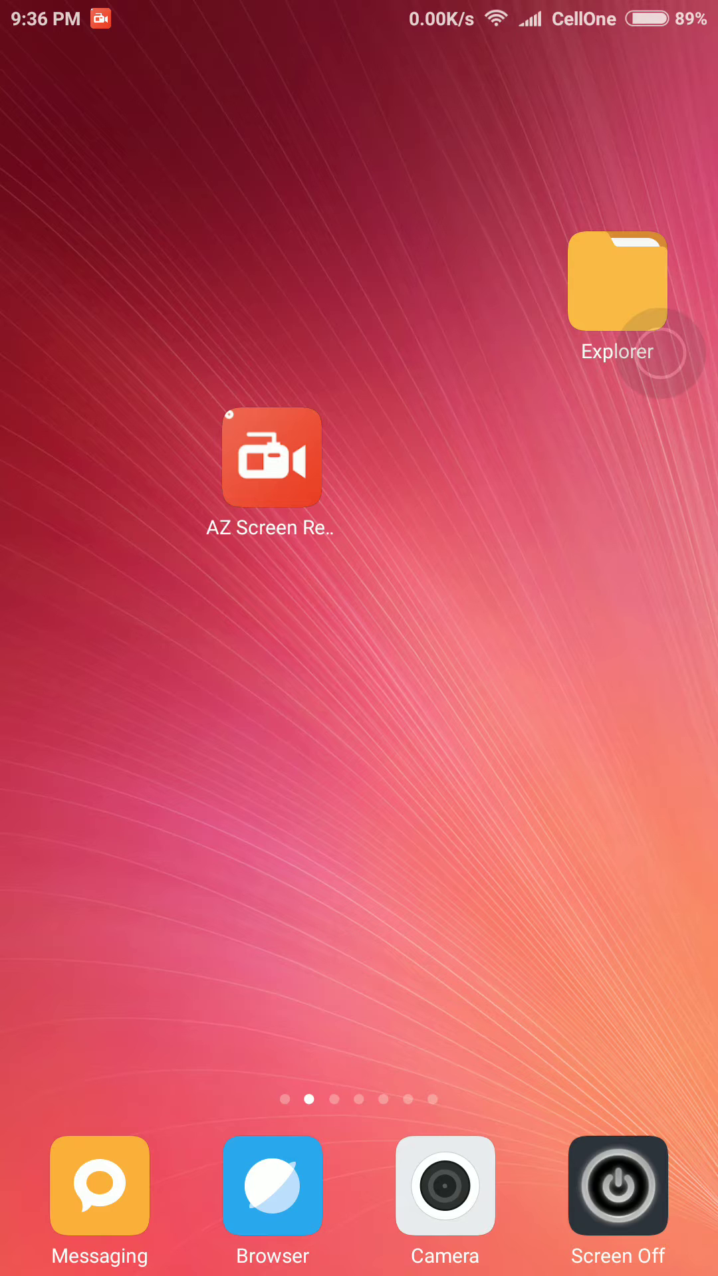
Step: Swipe through the home-screen pages, then back to the first page with the Google folder
mouse_move(598, 638)
mouse_down()
mouse_move(101, 638)
mouse_move(598, 638)
mouse_up()
drag(150, 638, 599, 638)
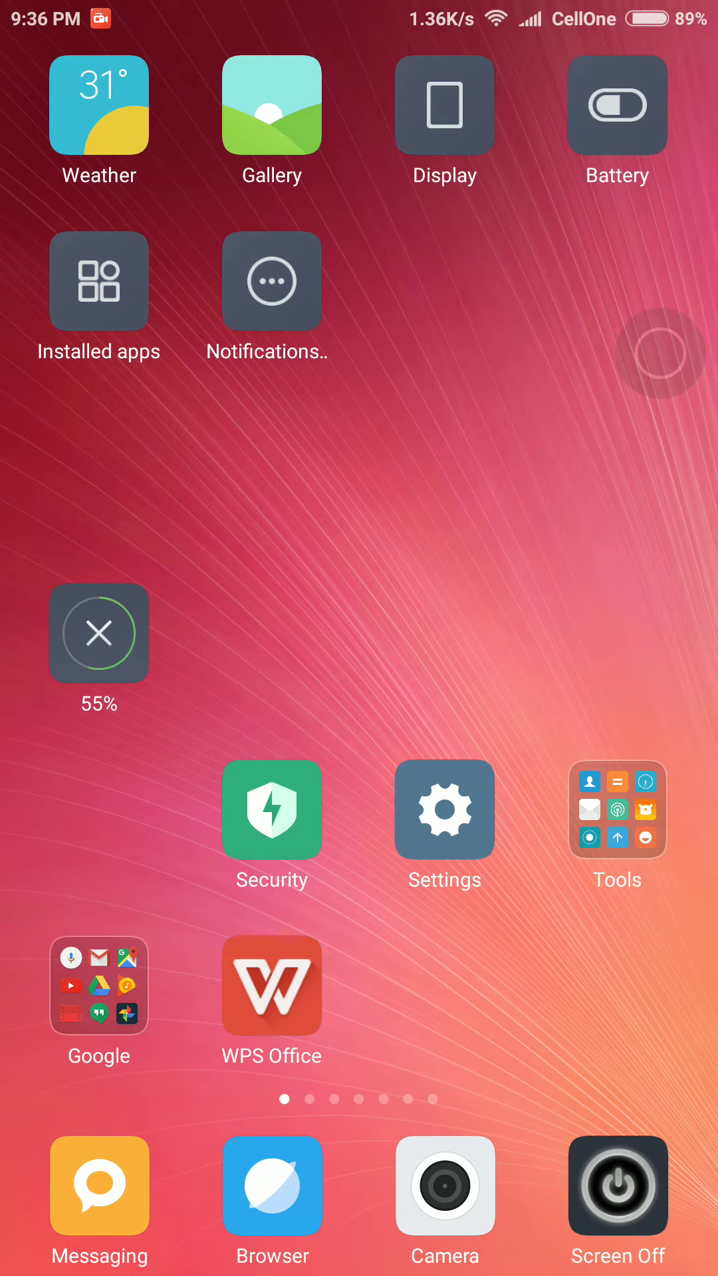
Step: Launch Chrome from the Google folder and load en.miui.com
click(99, 985)
click(176, 900)
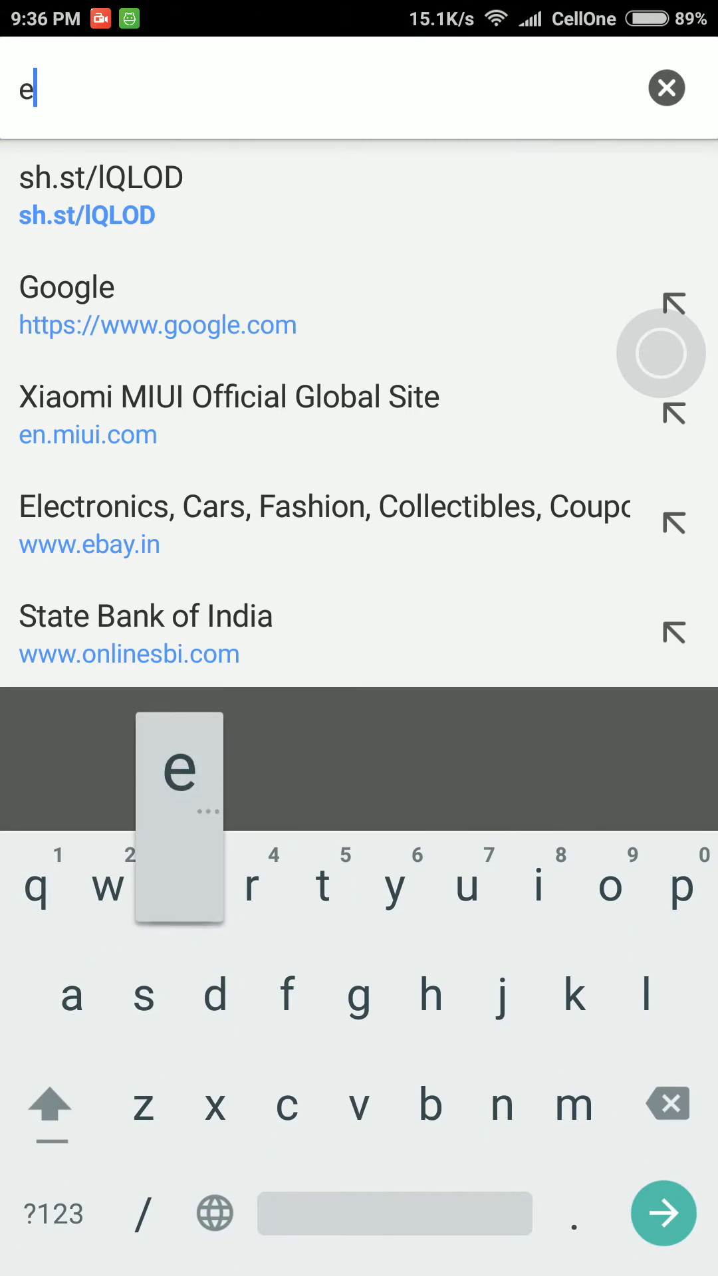
text(n)
click(229, 194)
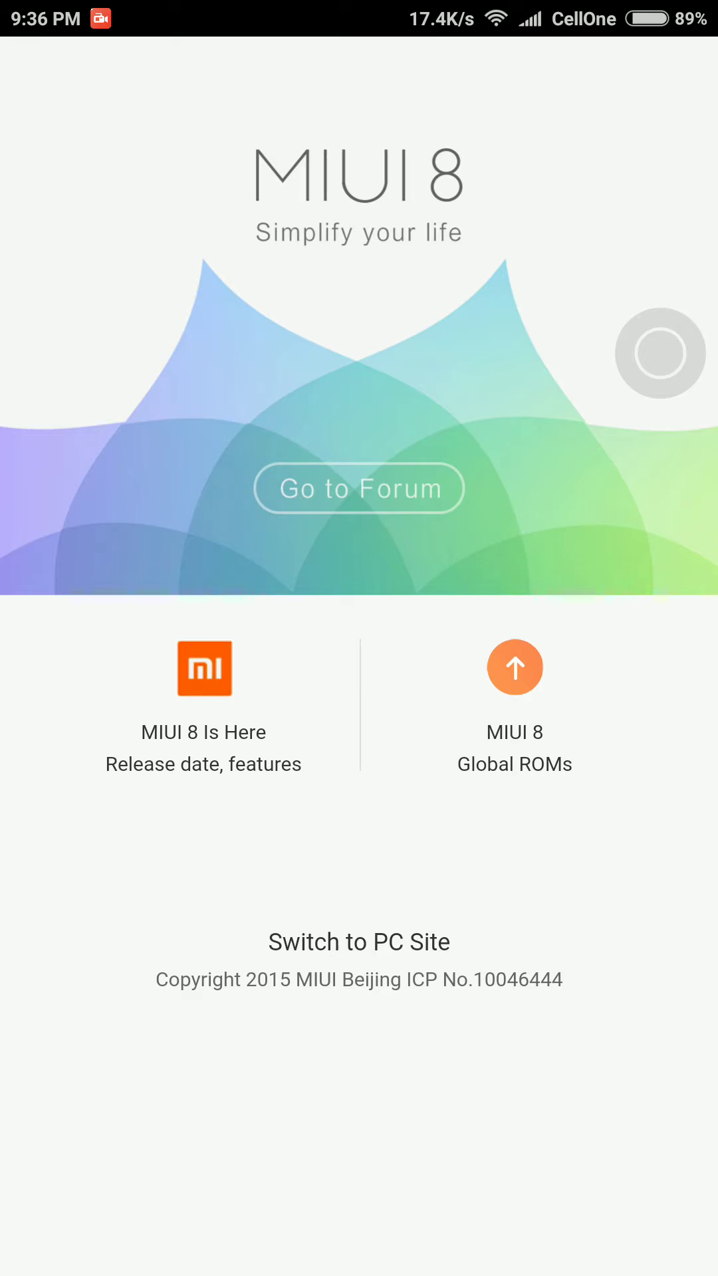
Step: Switch en.miui.com to the PC site and filter the Downloads page to Xiaomi devices
click(360, 942)
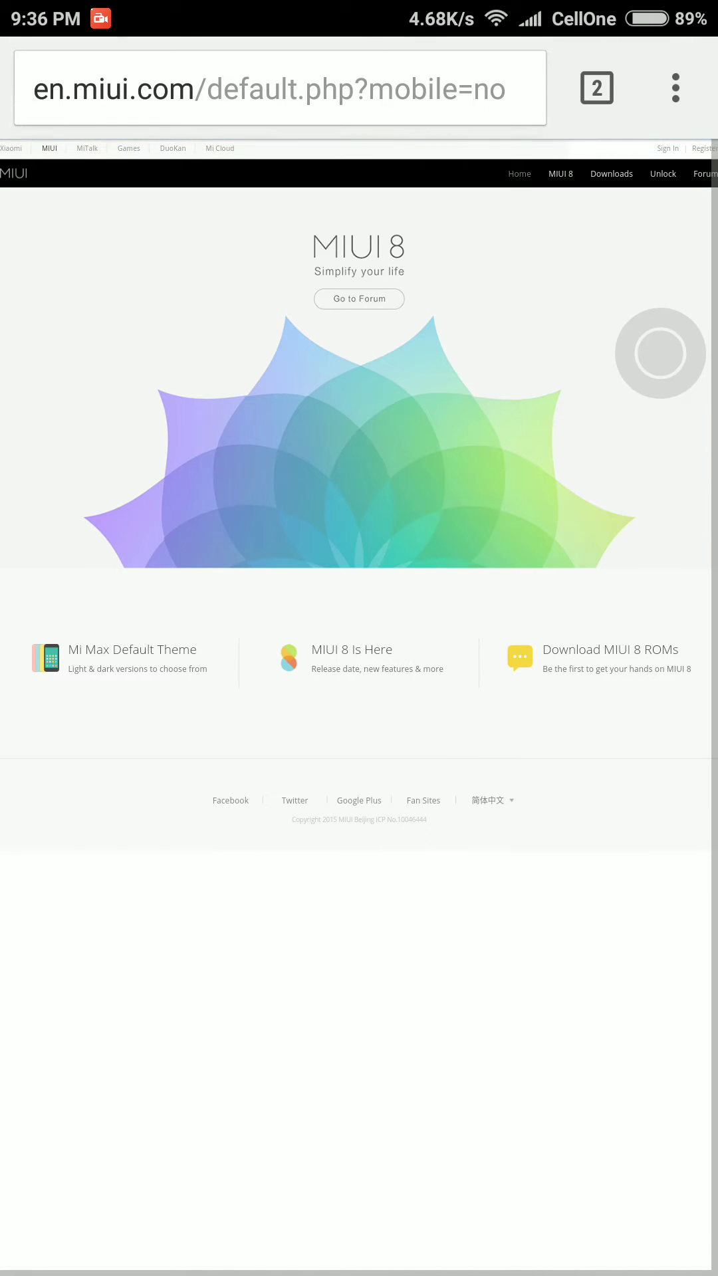
click(611, 173)
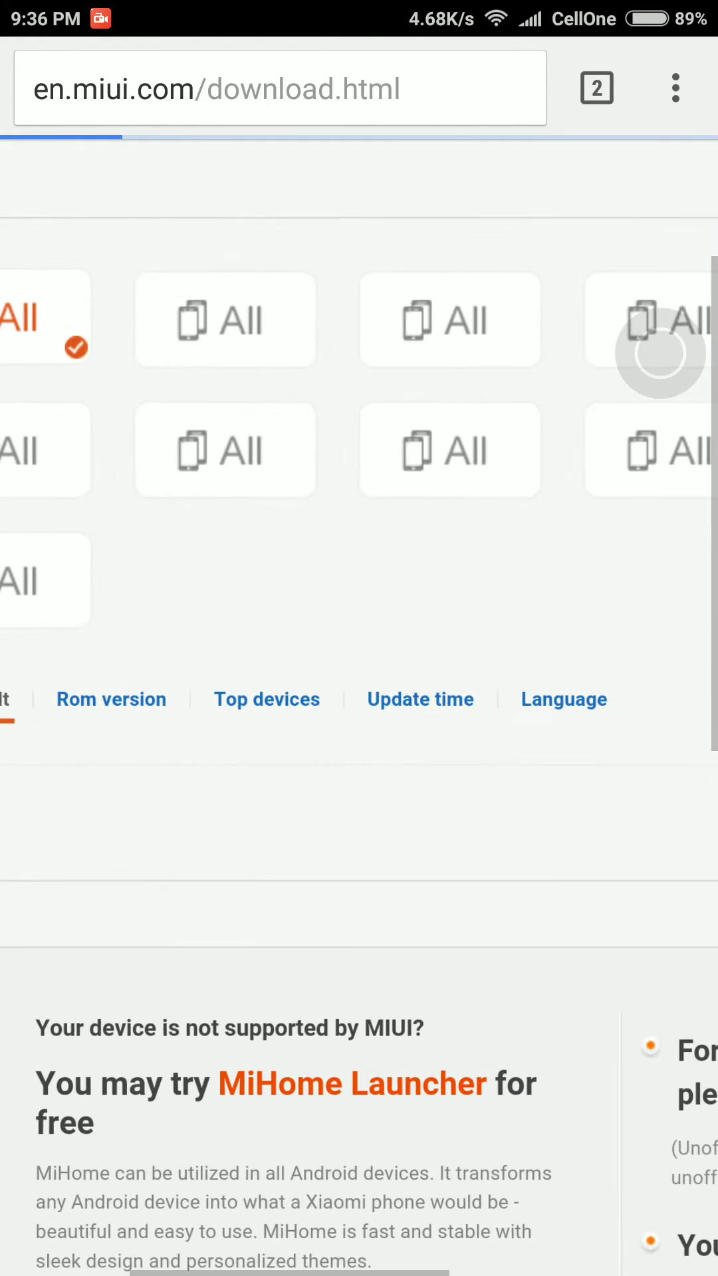
click(385, 391)
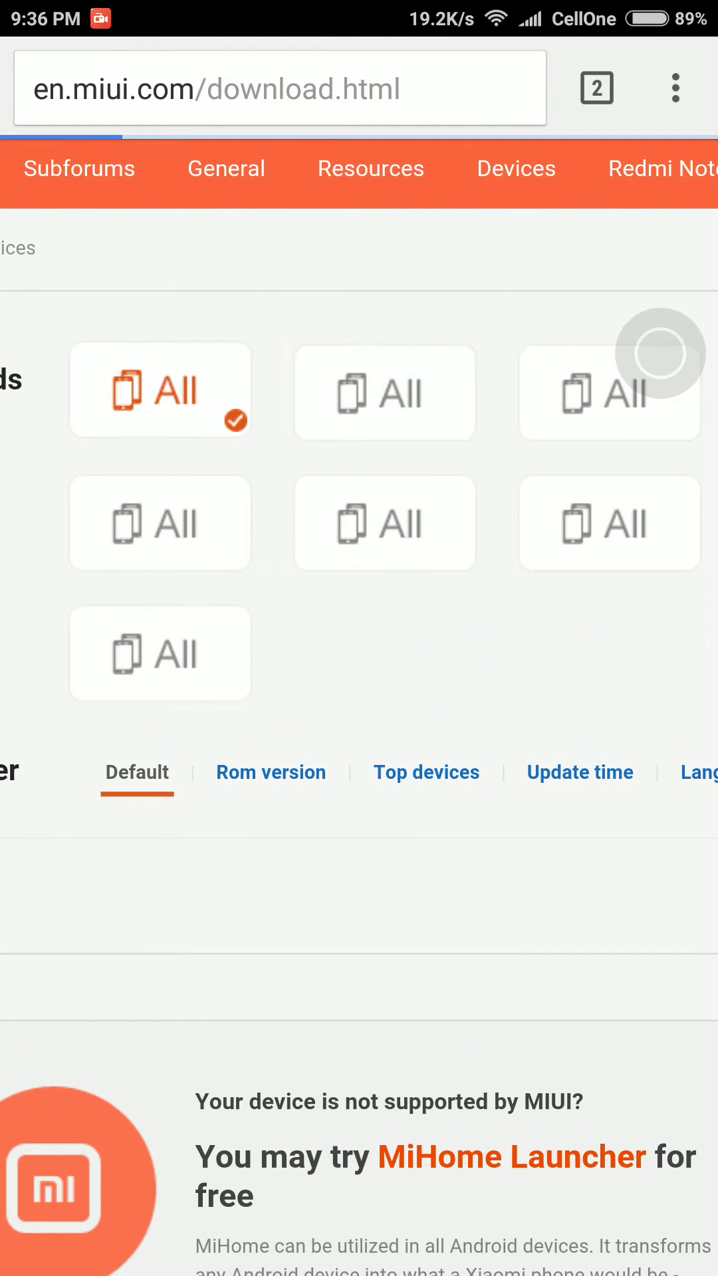
click(385, 391)
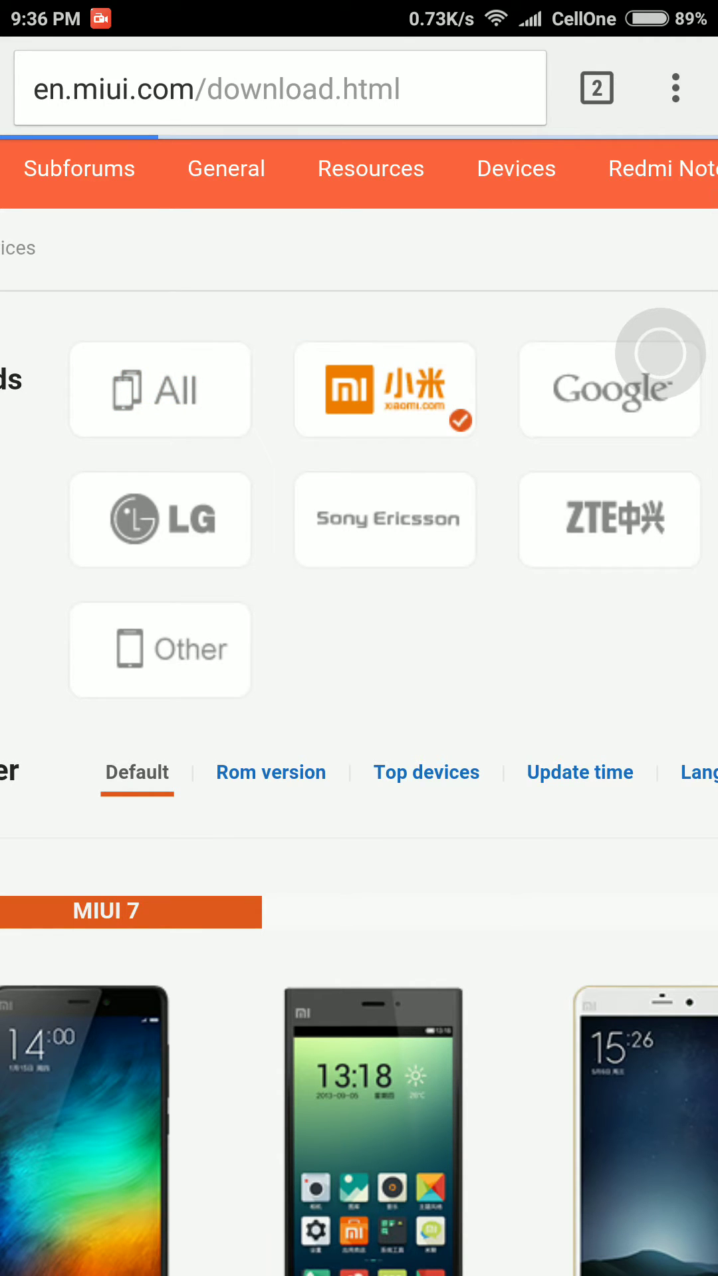
scroll(358, 697, down, 10)
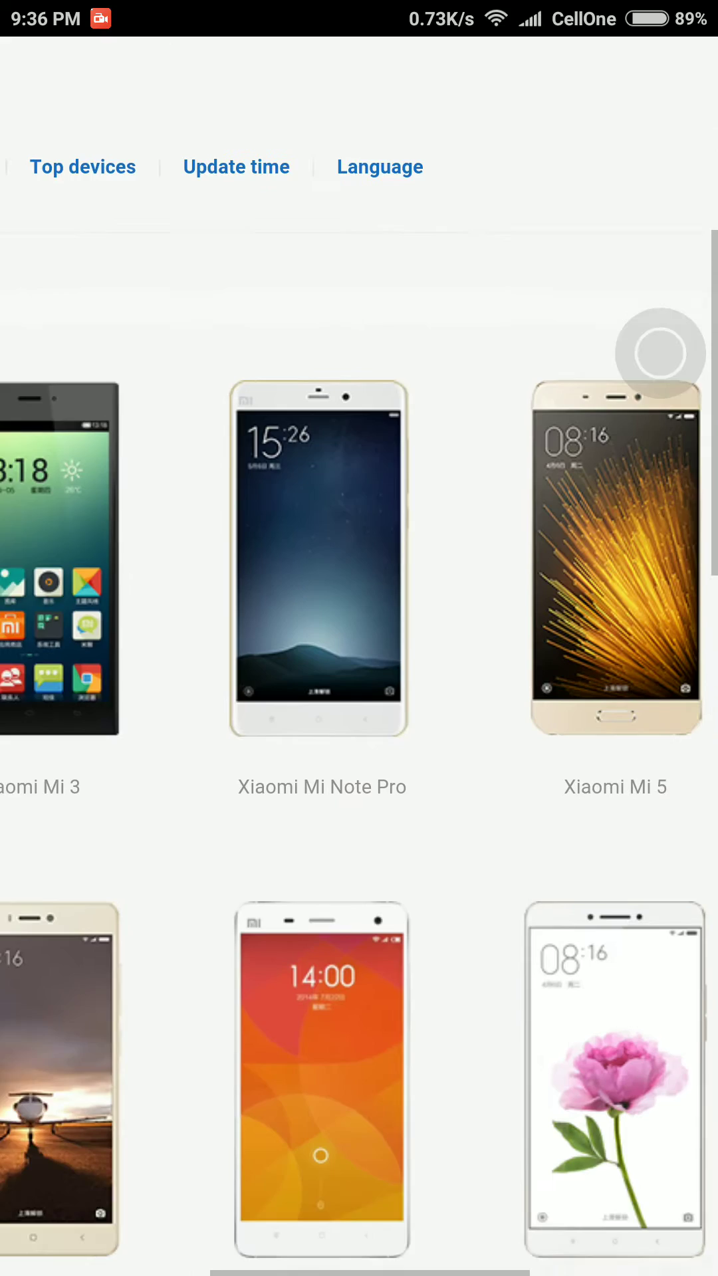
scroll(359, 698, right, 3)
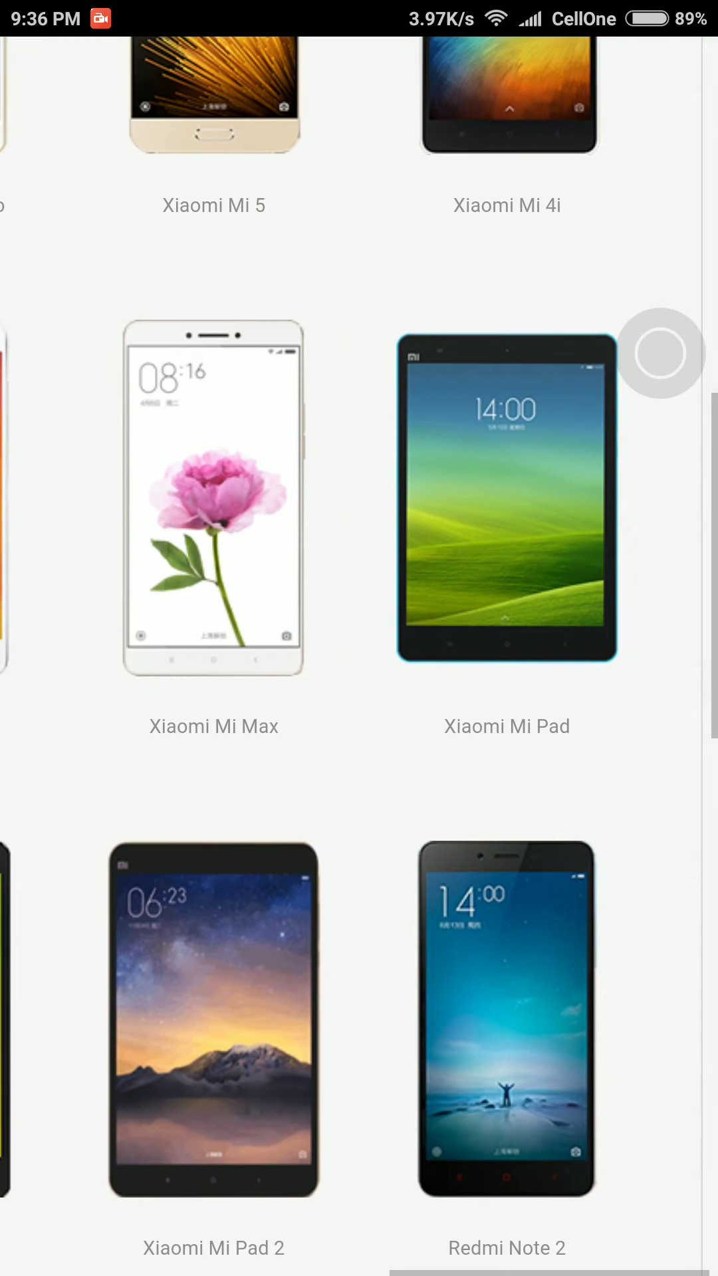
scroll(398, 649, down, 5)
scroll(399, 649, up, 8)
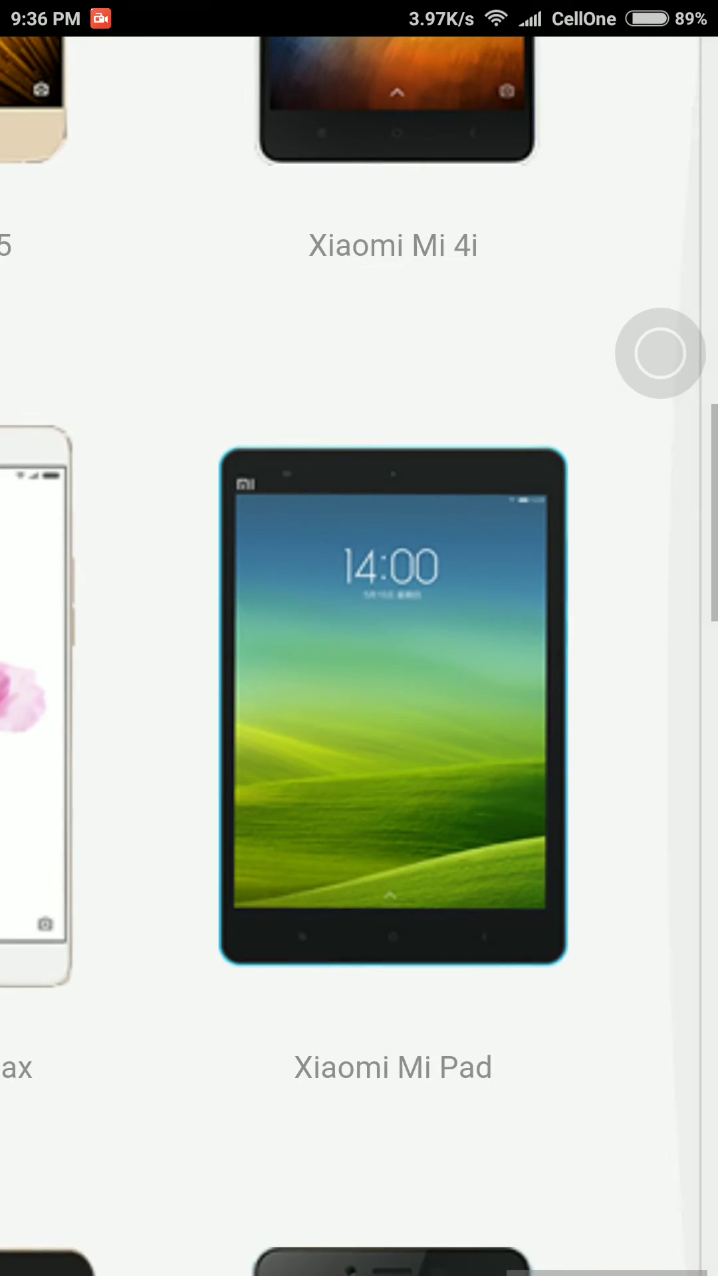
scroll(359, 638, up, 3)
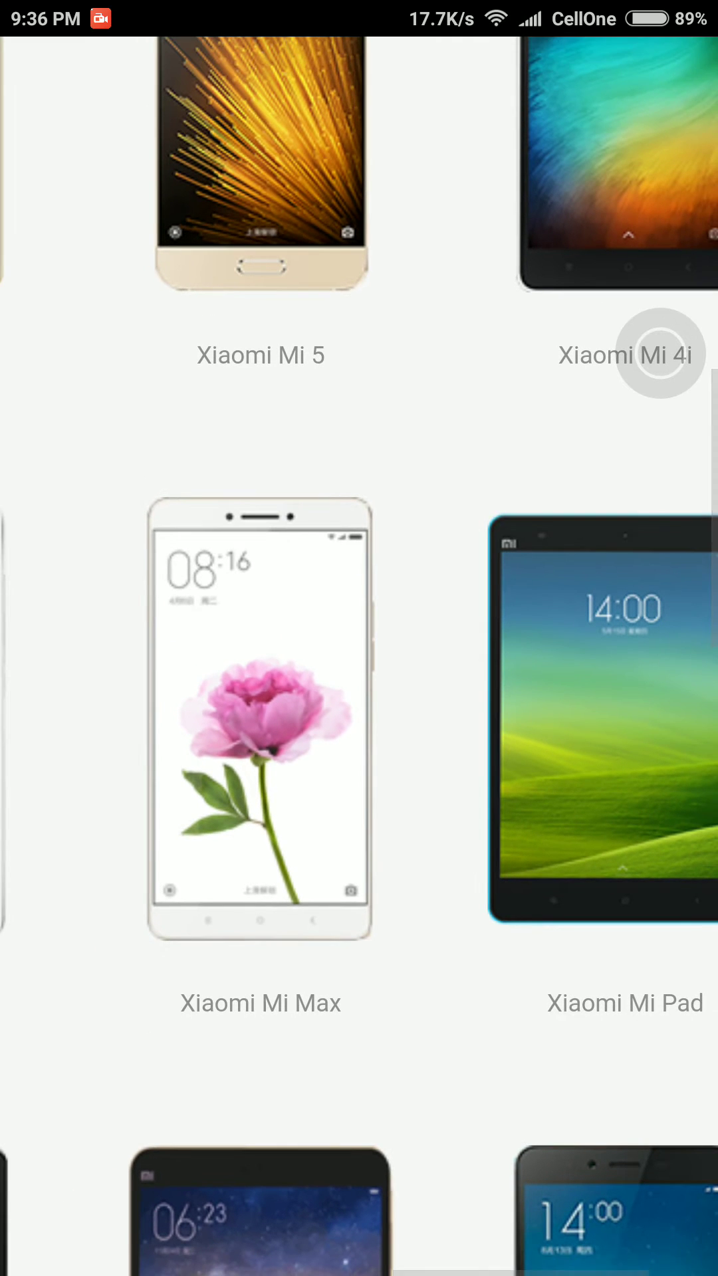
scroll(359, 638, left, 2)
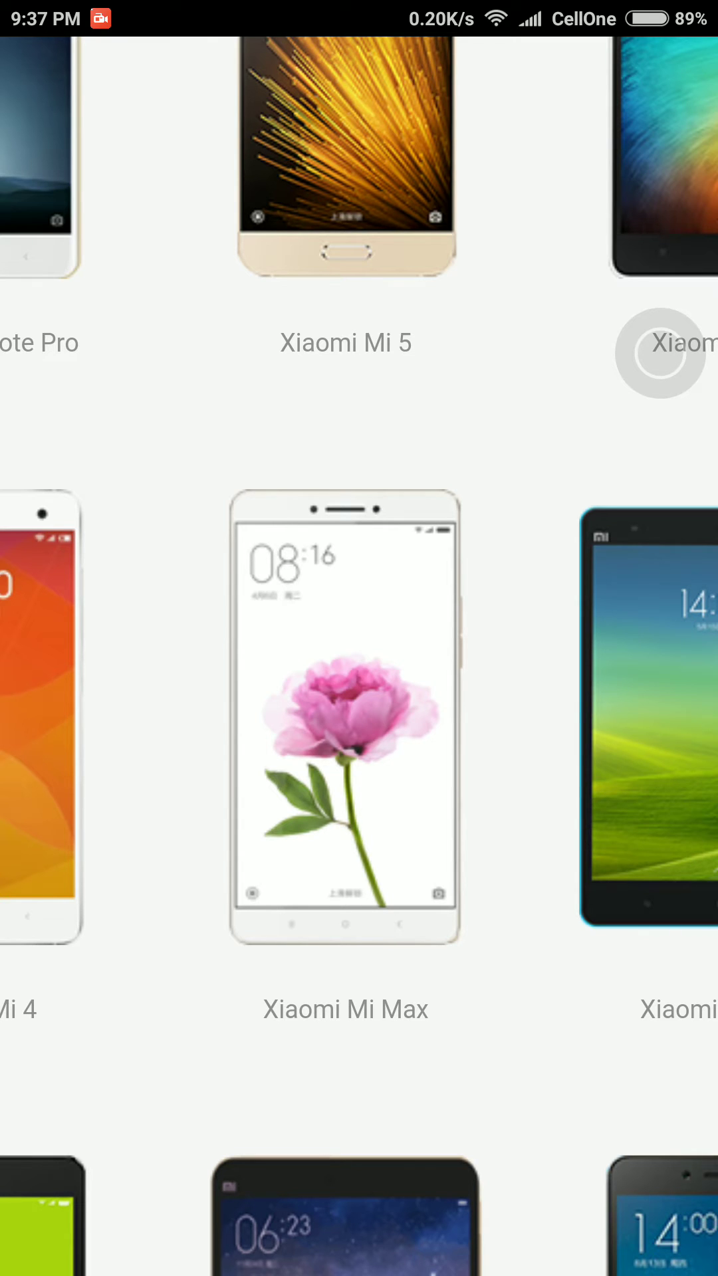
Step: Open the Xiaomi Mi Max ROM download page
click(345, 718)
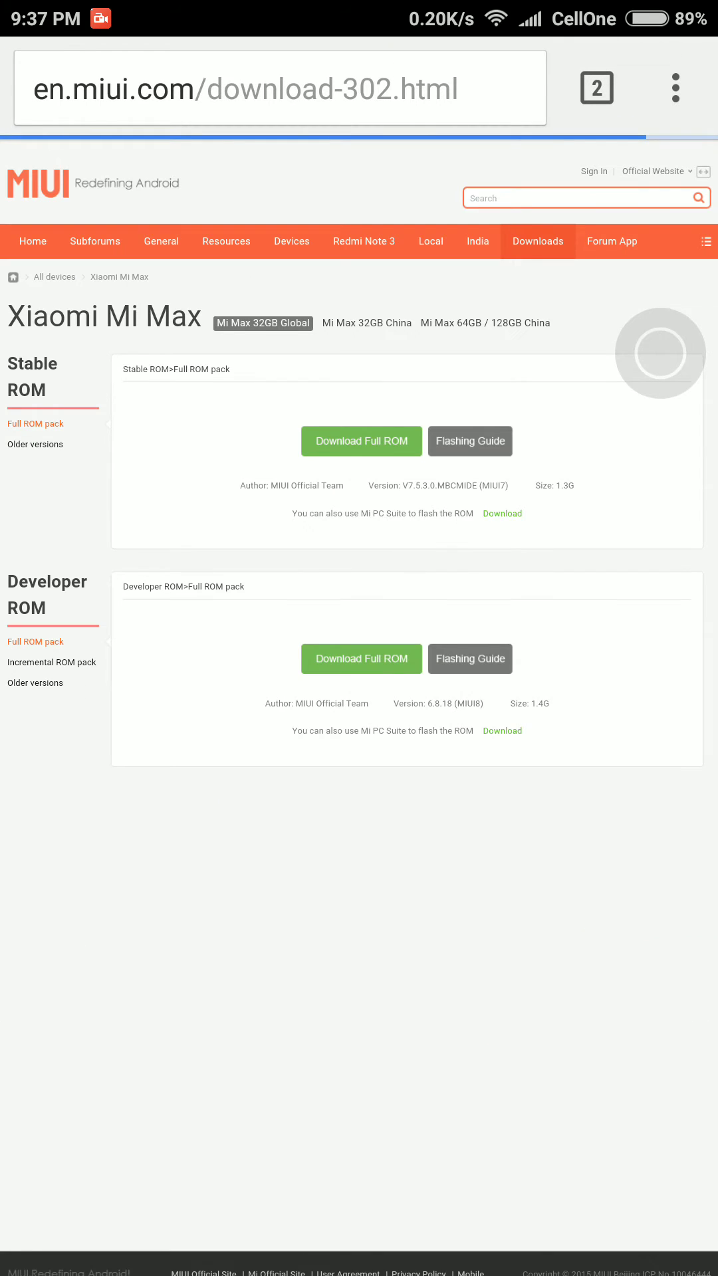
scroll(359, 498, up, 5)
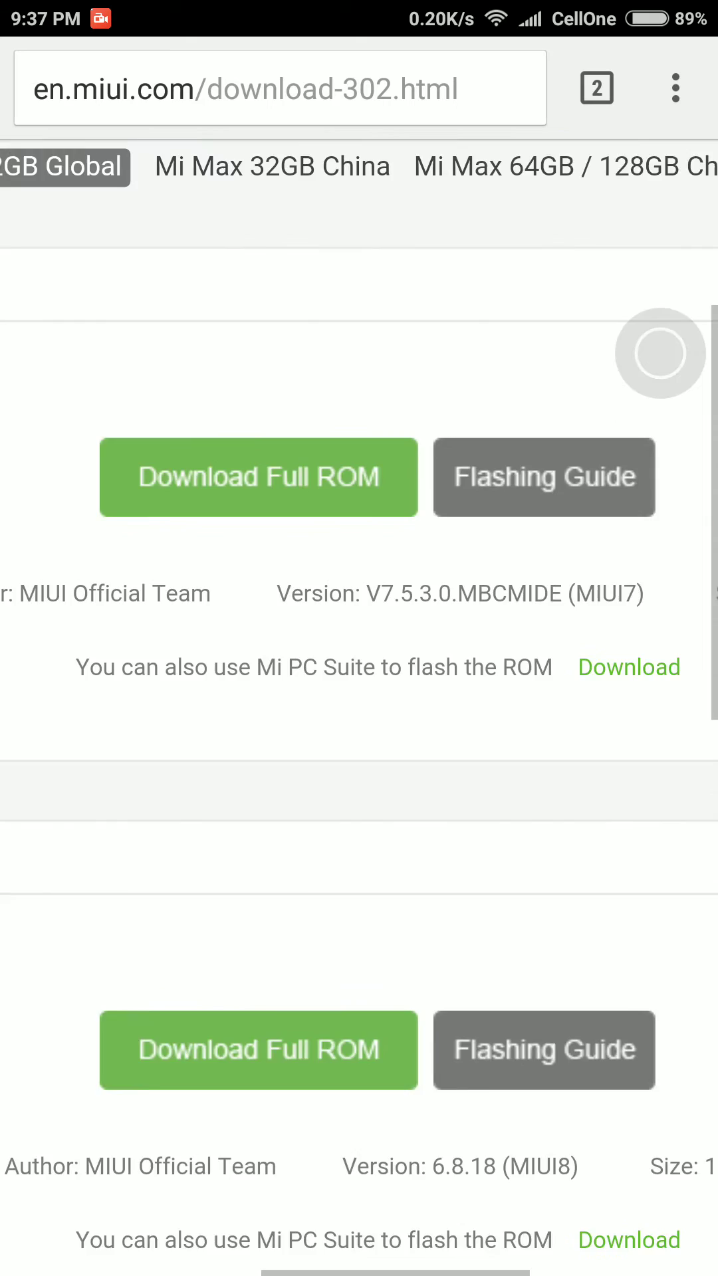
scroll(359, 638, down, 5)
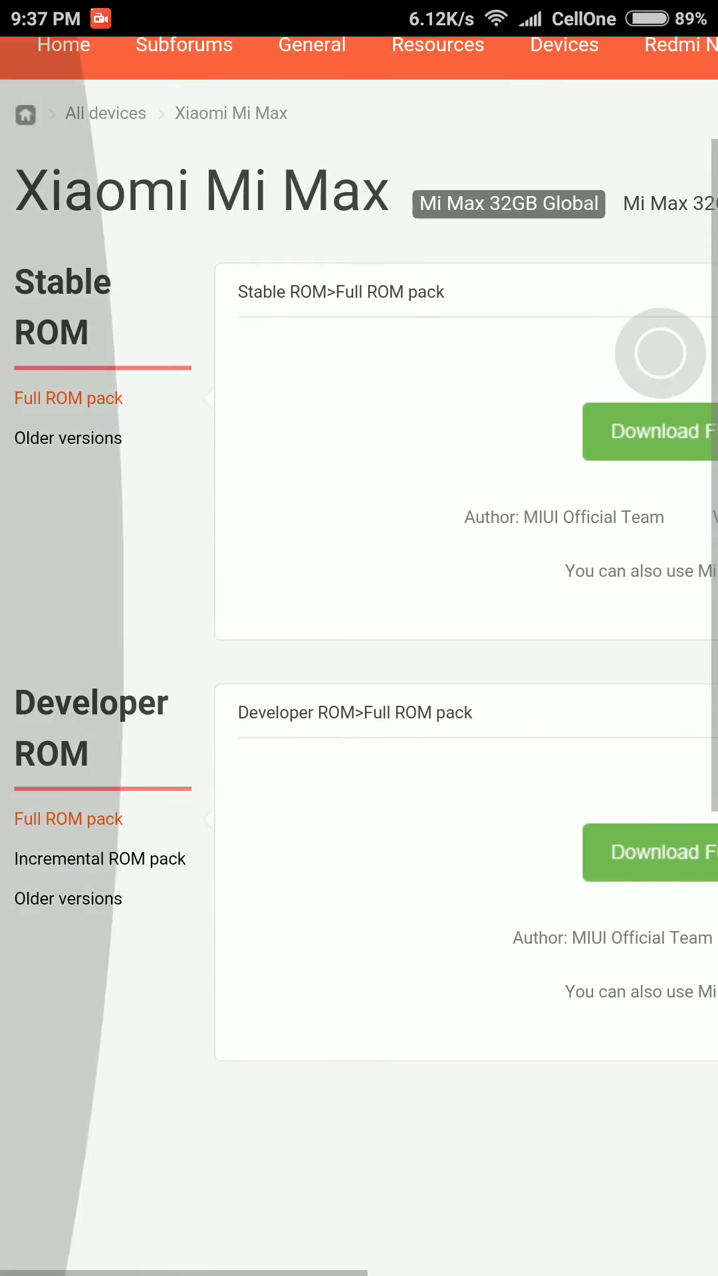
scroll(359, 639, up, 5)
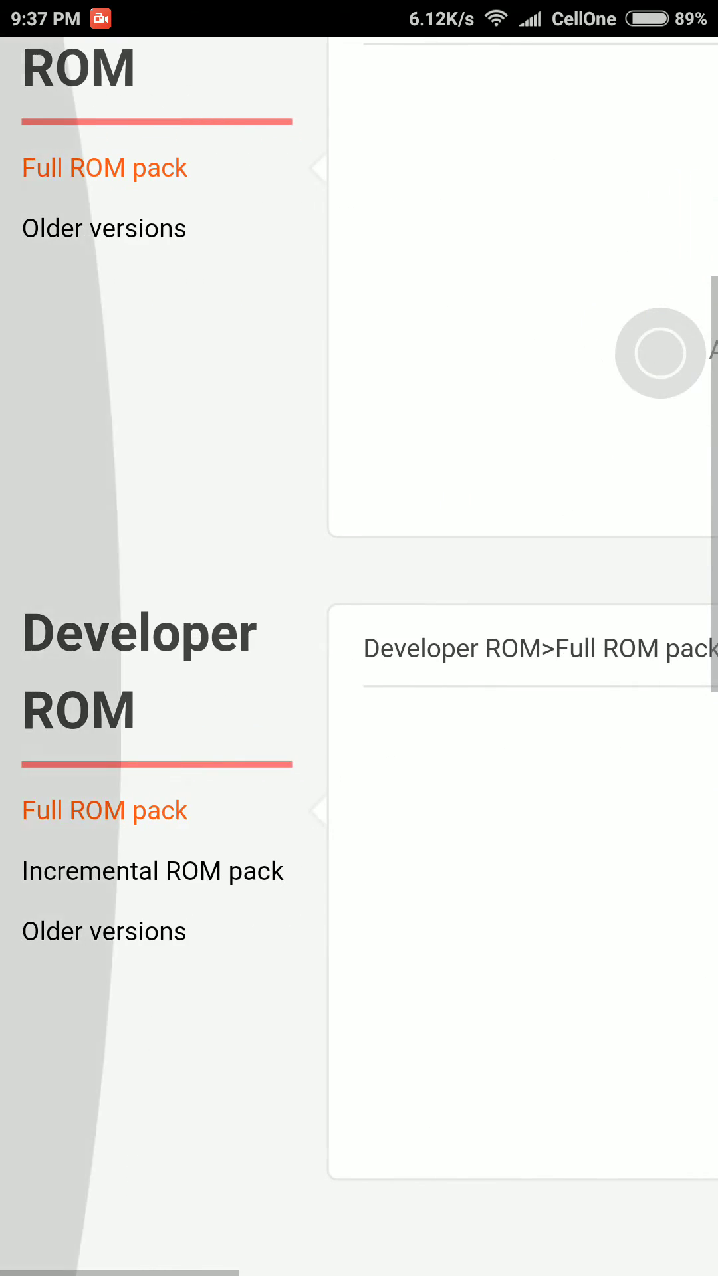
scroll(360, 638, down, 5)
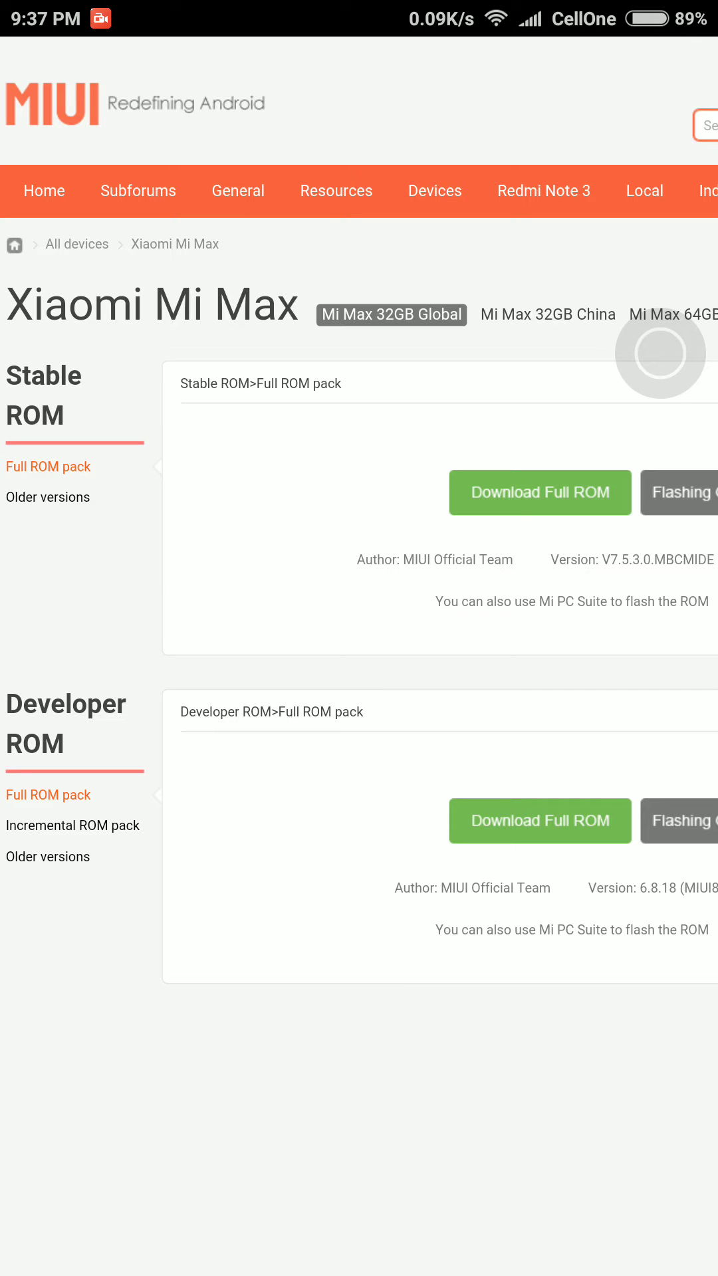
scroll(359, 638, down, 3)
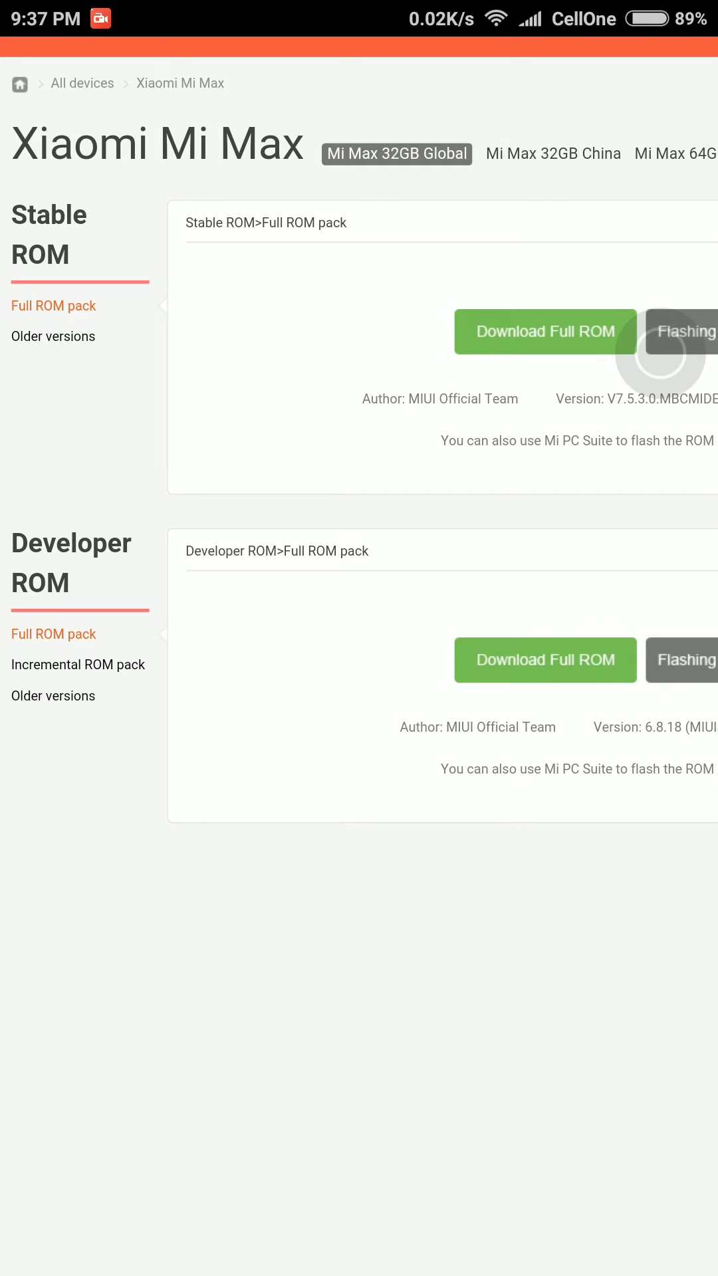
Step: Download the Mi Max Developer 6.8.18 full ROM, check its progress, then go home
drag(400, 599, 250, 448)
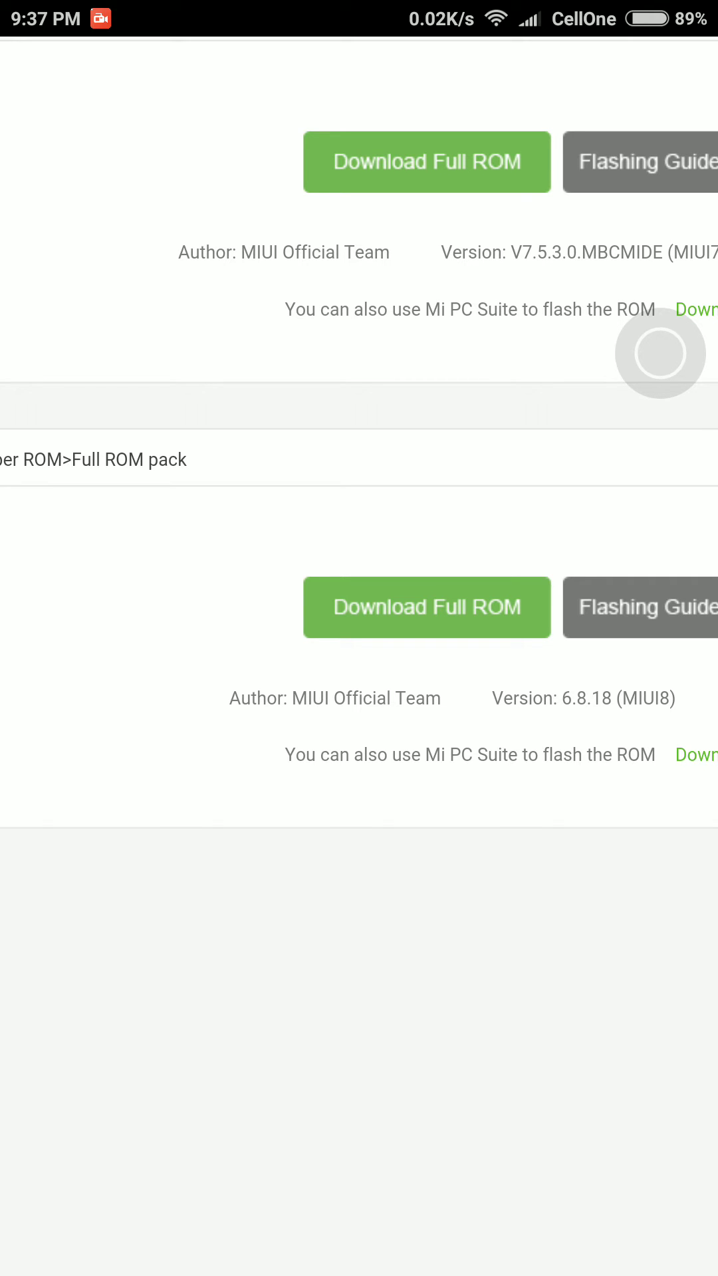
drag(399, 598, 358, 638)
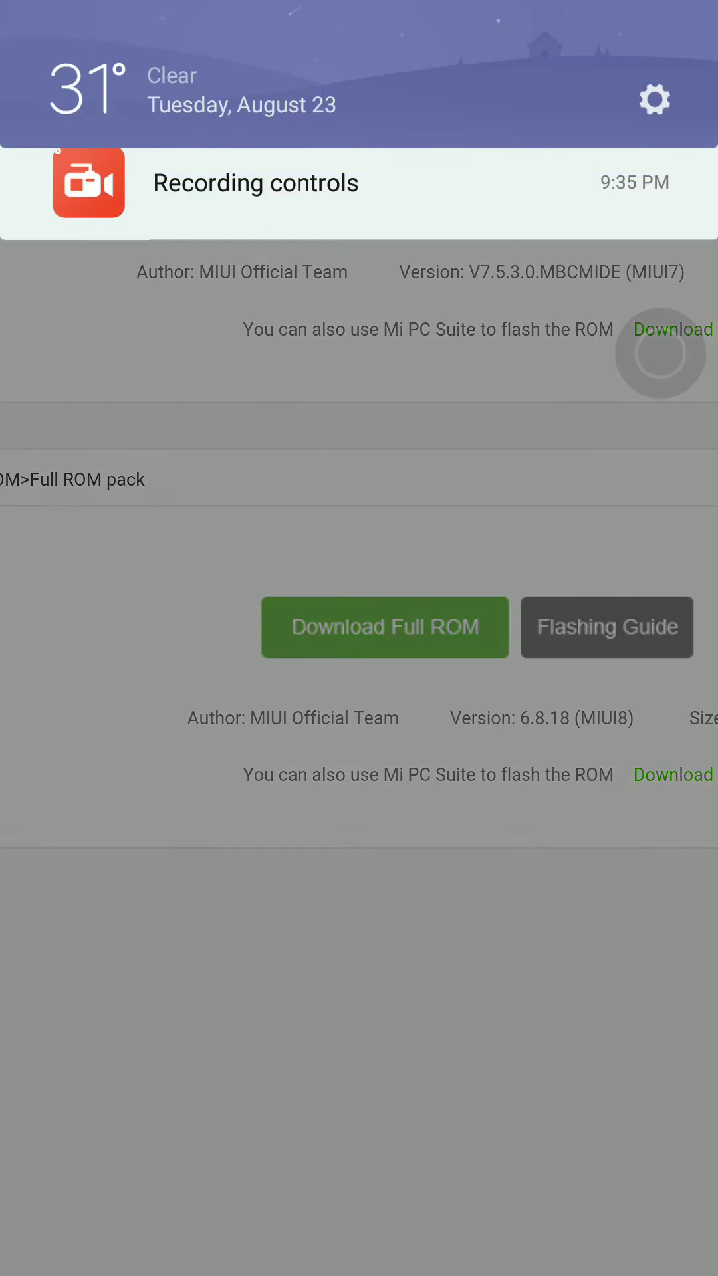
drag(359, 11, 359, 699)
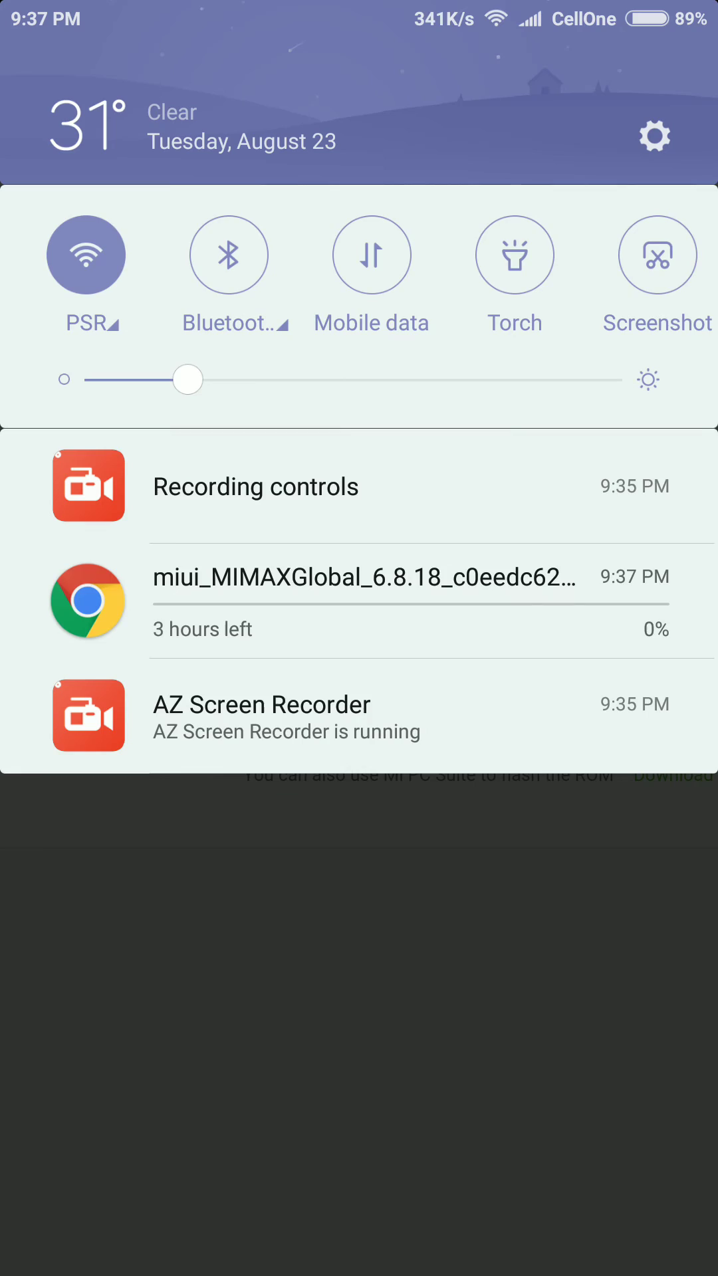
key(Escape)
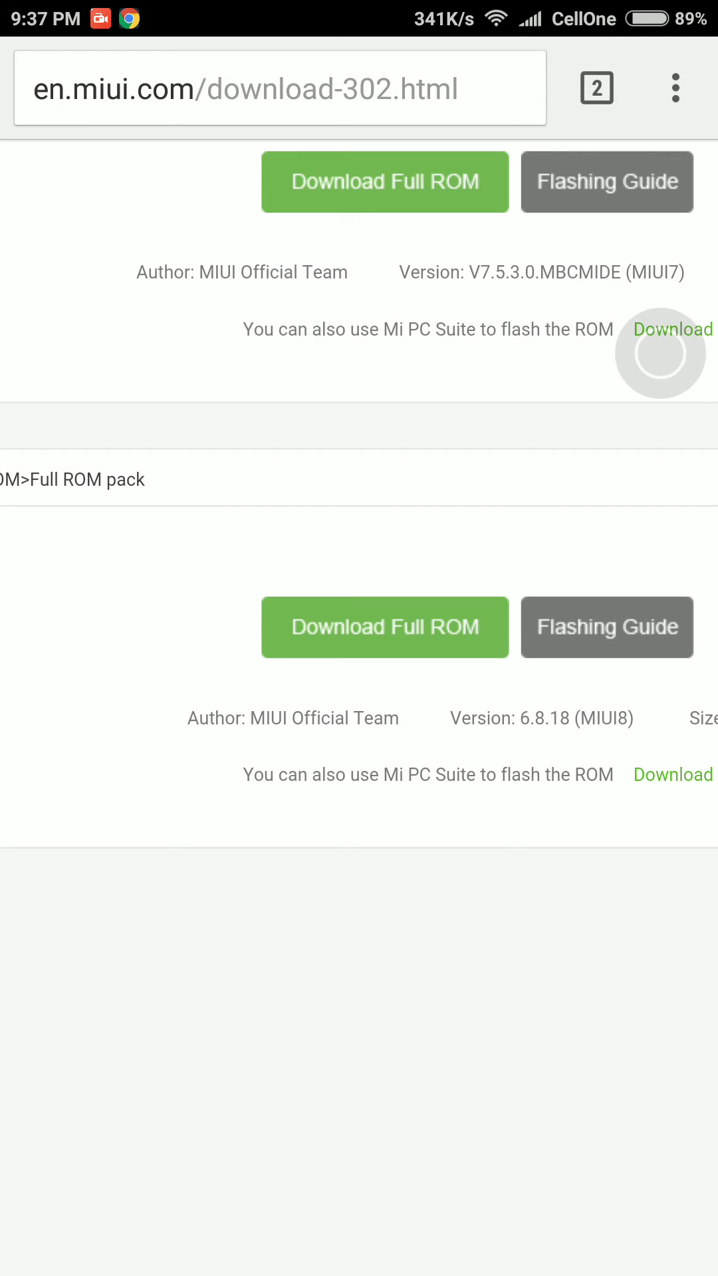
key(Home)
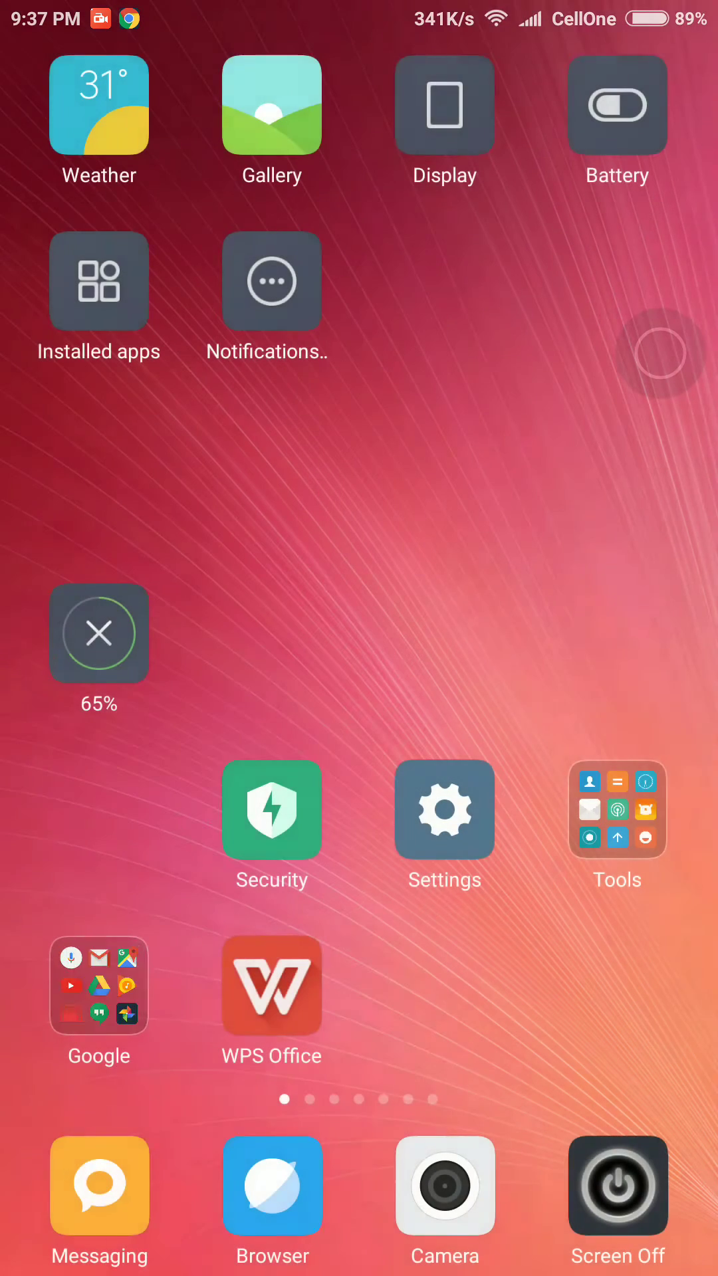
Step: In Tools > Updater, pick the MIMAXGlobal V7.5.3.0 zip from Download as the update package
click(618, 809)
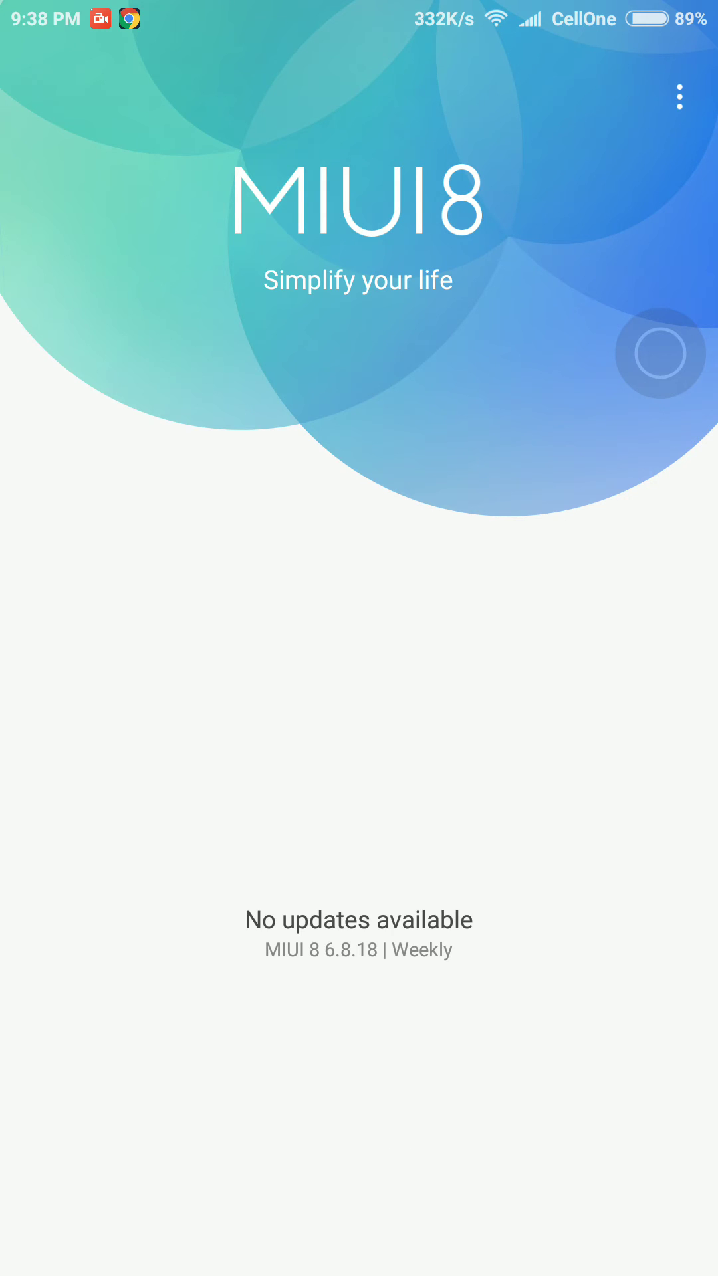
click(679, 97)
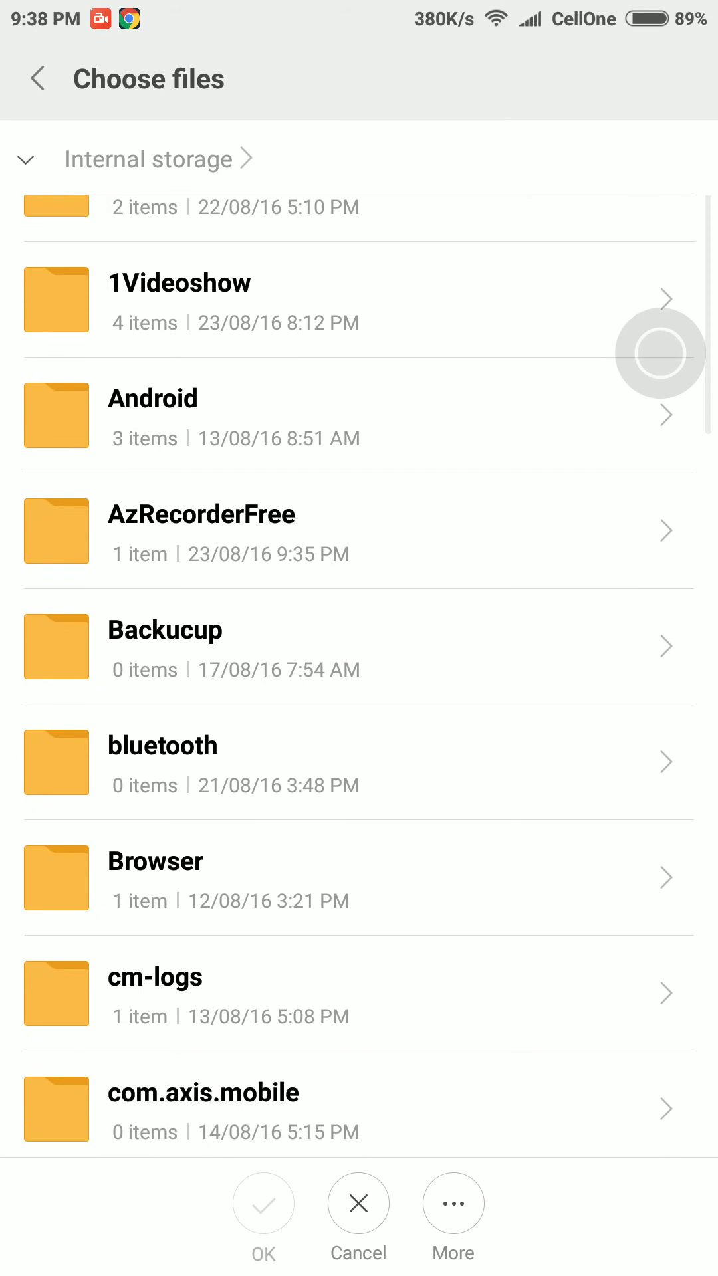
drag(359, 698, 359, 609)
click(360, 932)
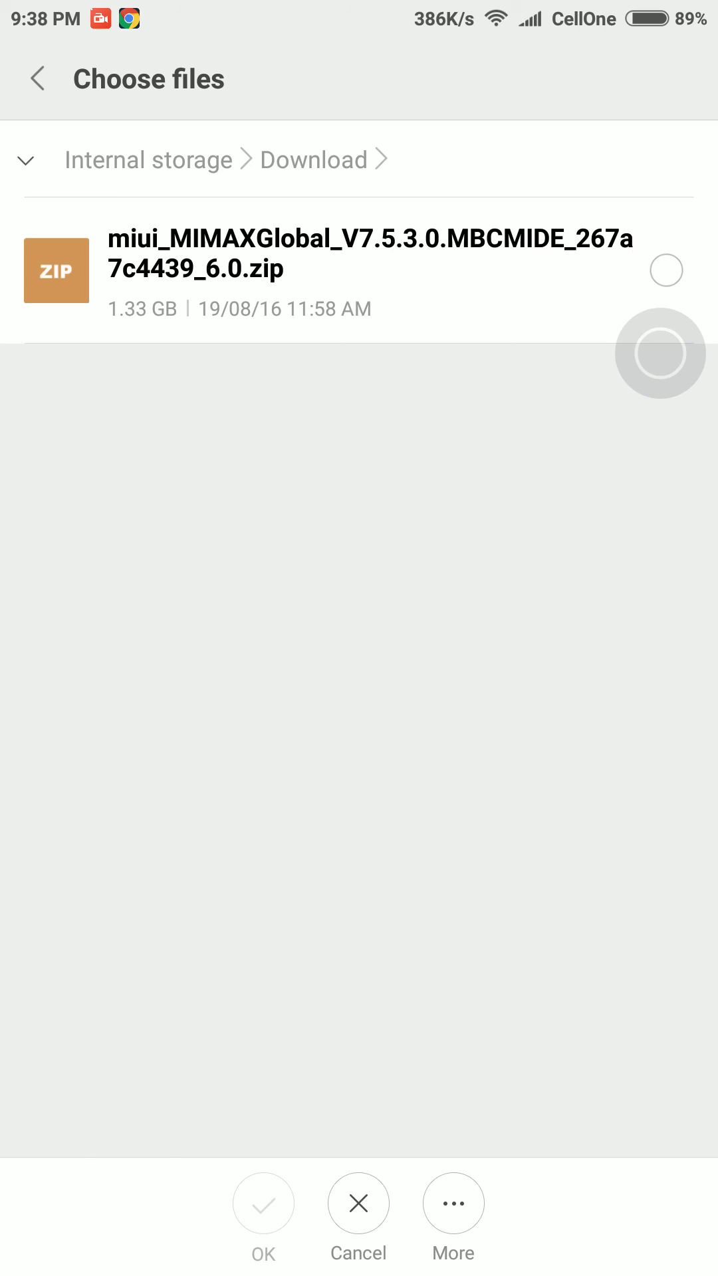
click(359, 271)
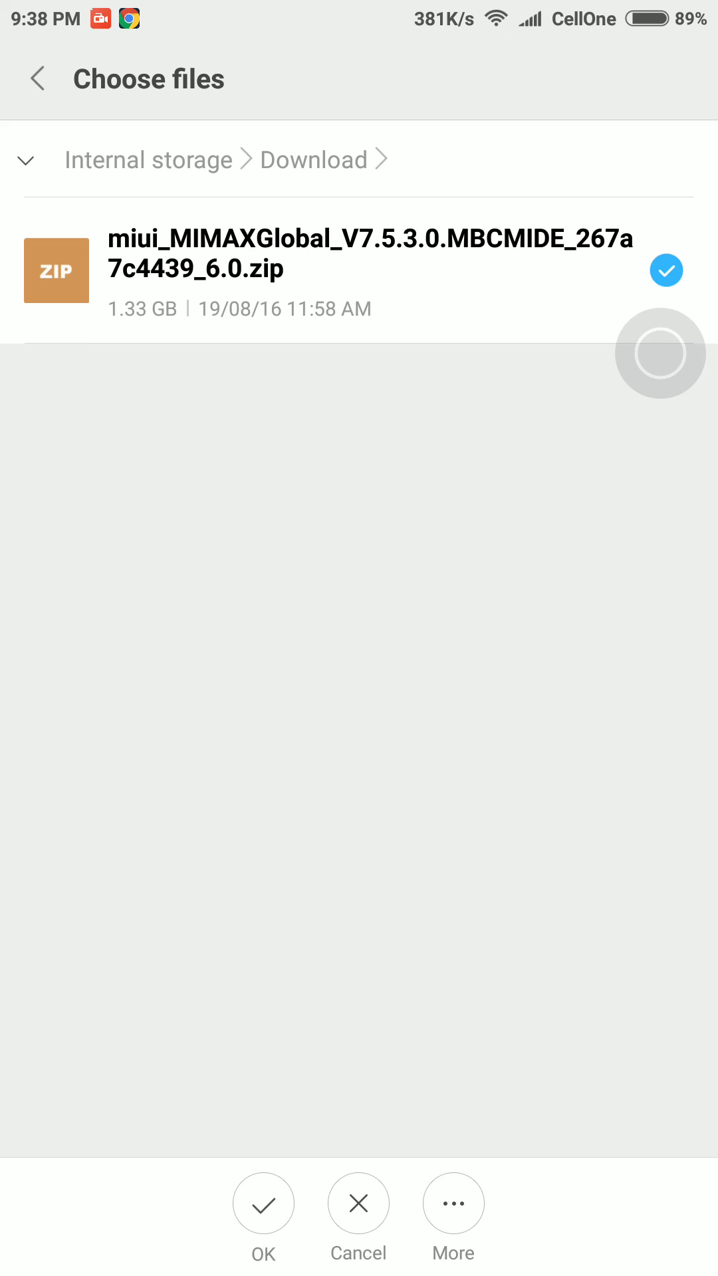
Step: Dismiss the Choose files picker and return to the MIUI home screen
key(Home)
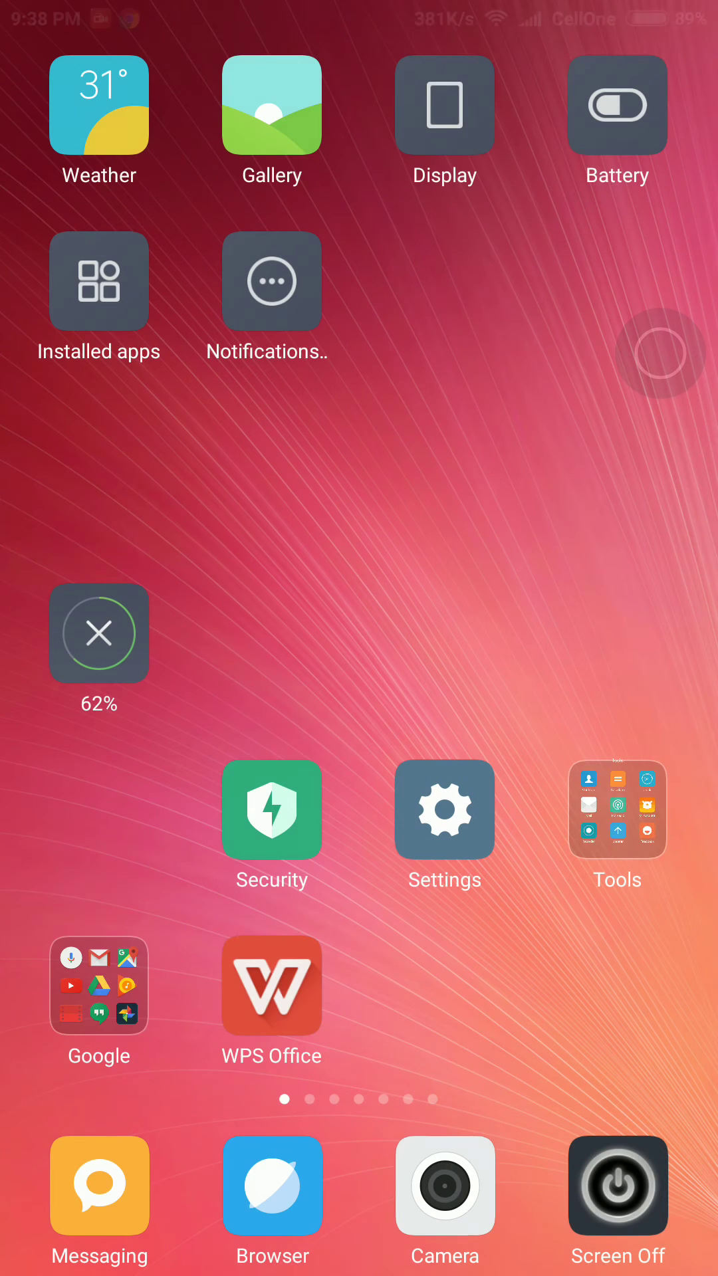